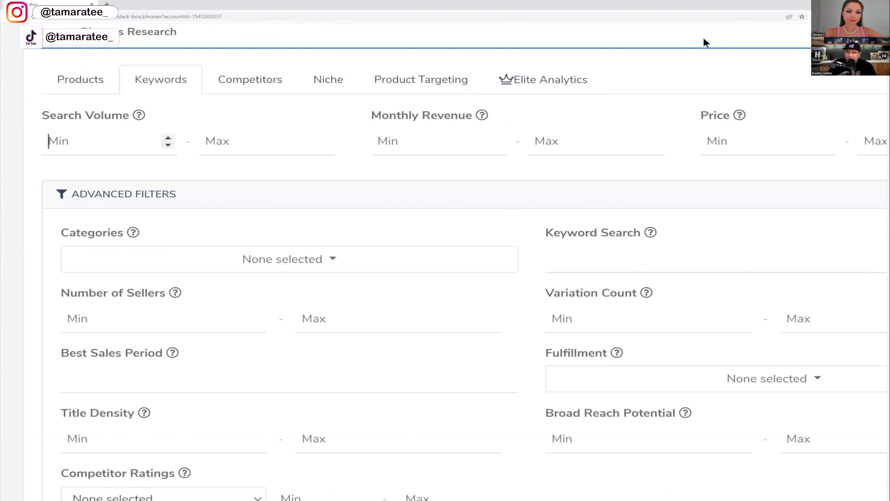
Set the Search Volume filter to a minimum of 6000 and a maximum of 15000
type("6000")
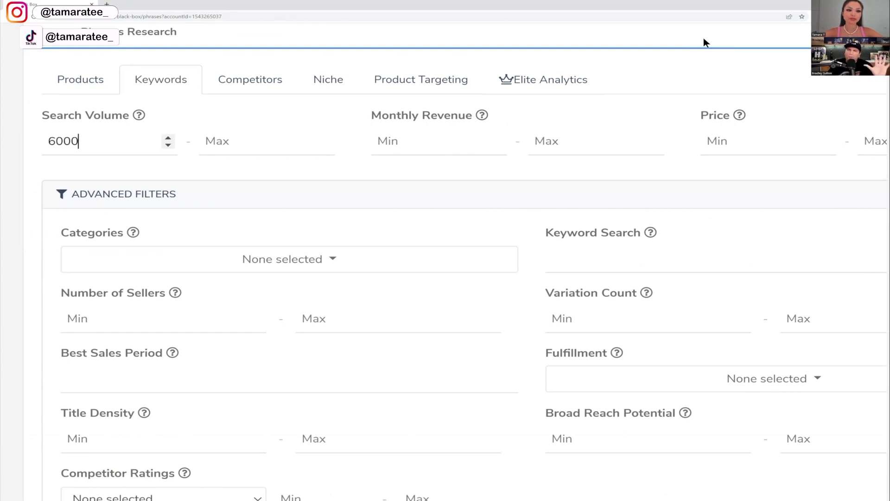
left_click(274, 141)
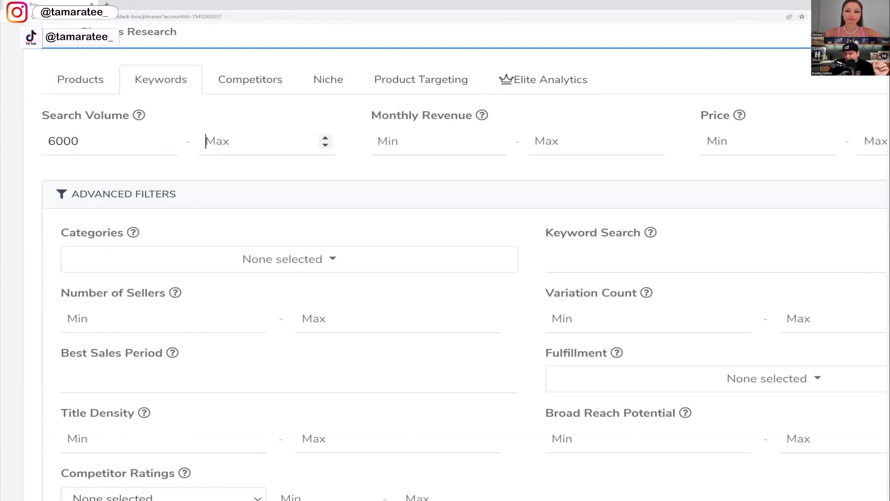
type("15000")
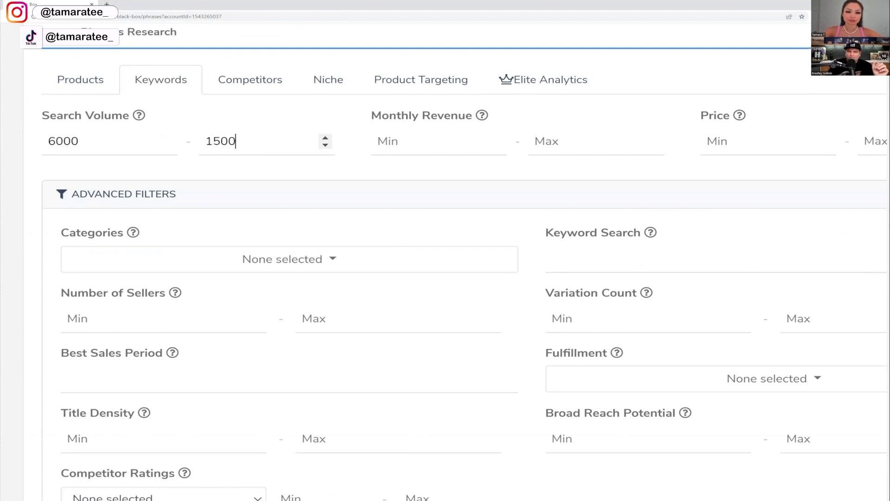
Limit the category filter to Baby, Toys & Games, and Kitchen & Dining
scroll(353, 191, "down", 1)
scroll(352, 191, "down", 1)
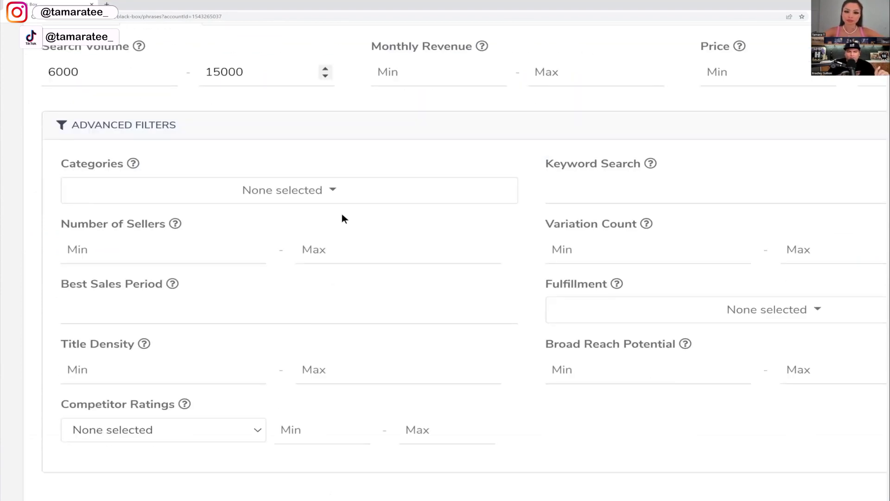
left_click(341, 213)
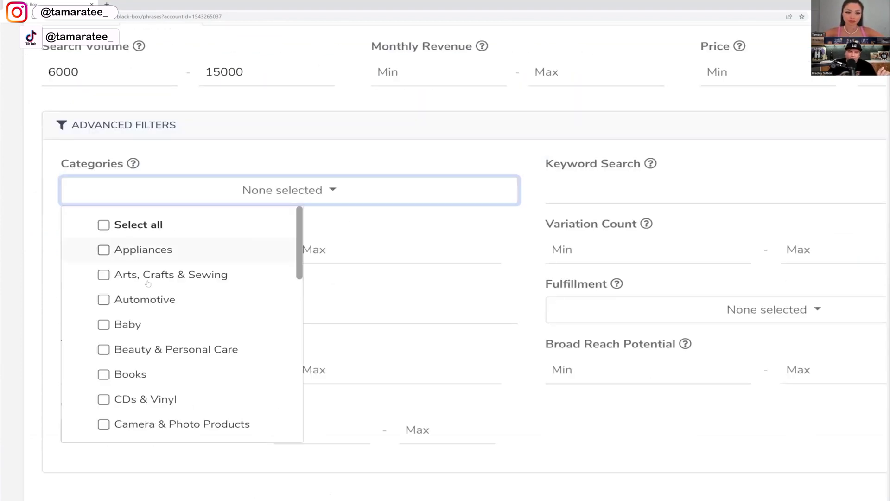
scroll(148, 283, "down", 3)
scroll(142, 278, "up", 1)
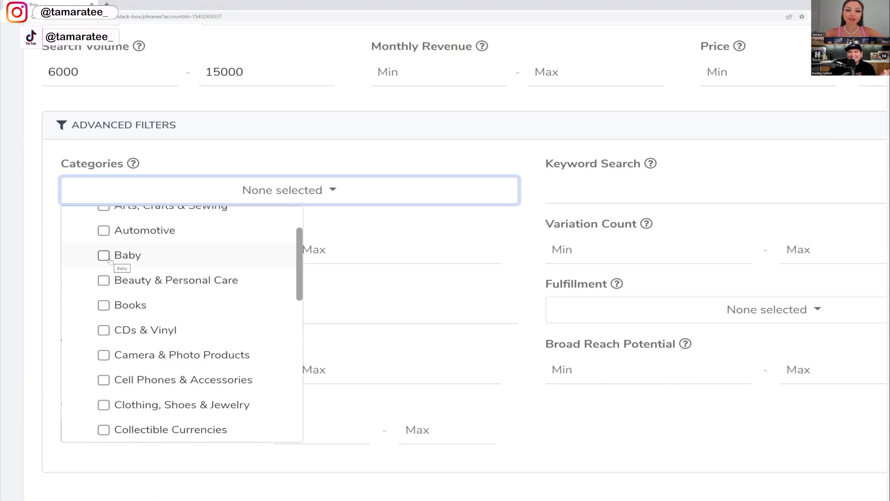
left_click(111, 261)
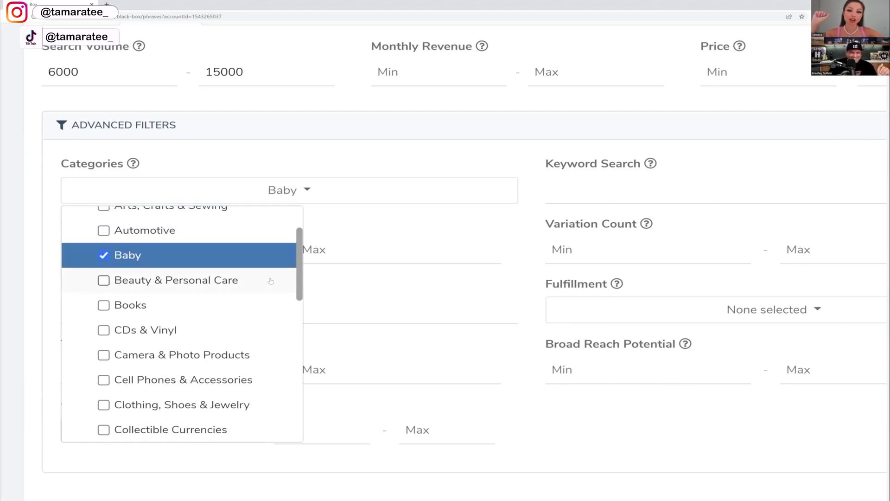
scroll(271, 281, "down", 7)
scroll(271, 281, "down", 3)
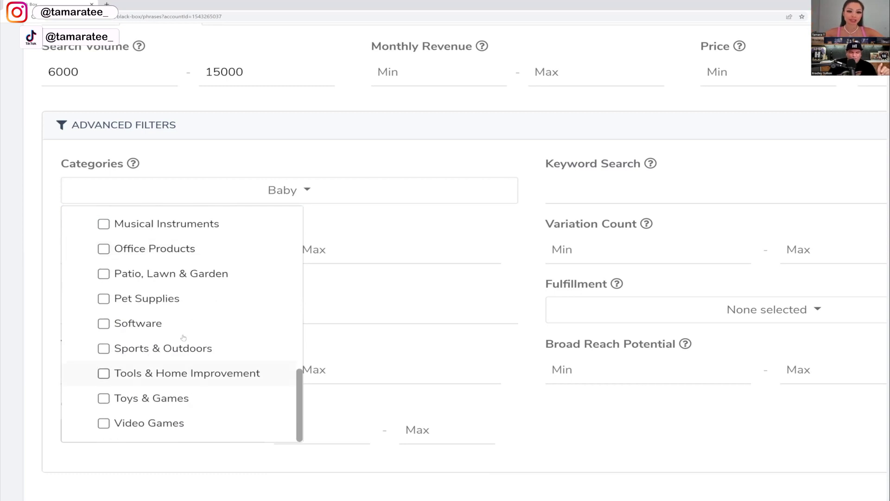
left_click(153, 398)
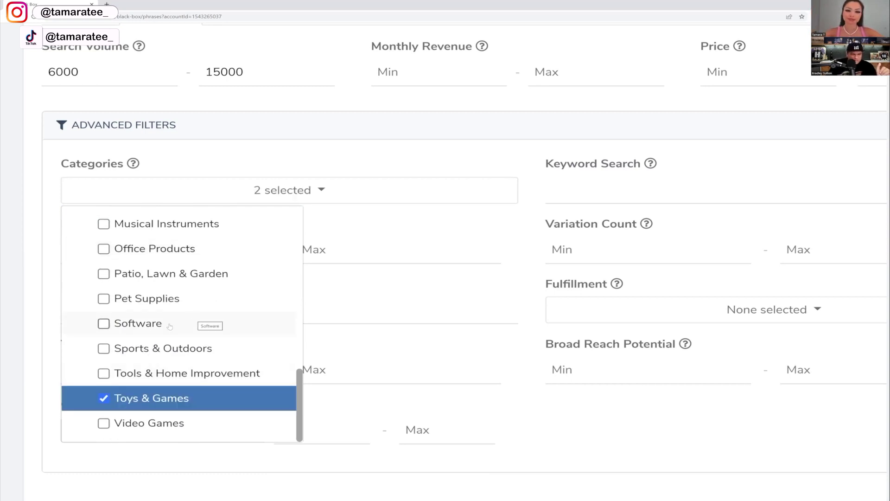
scroll(125, 342, "up", 4)
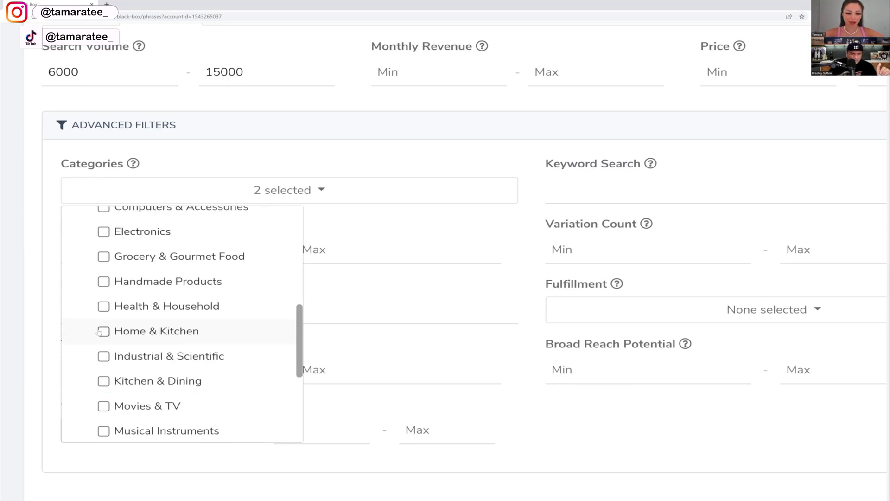
left_click(103, 381)
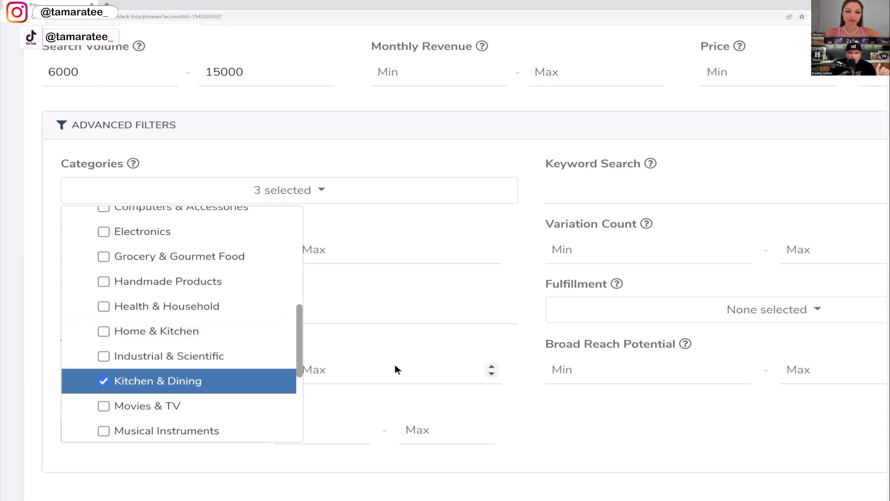
left_click(545, 342)
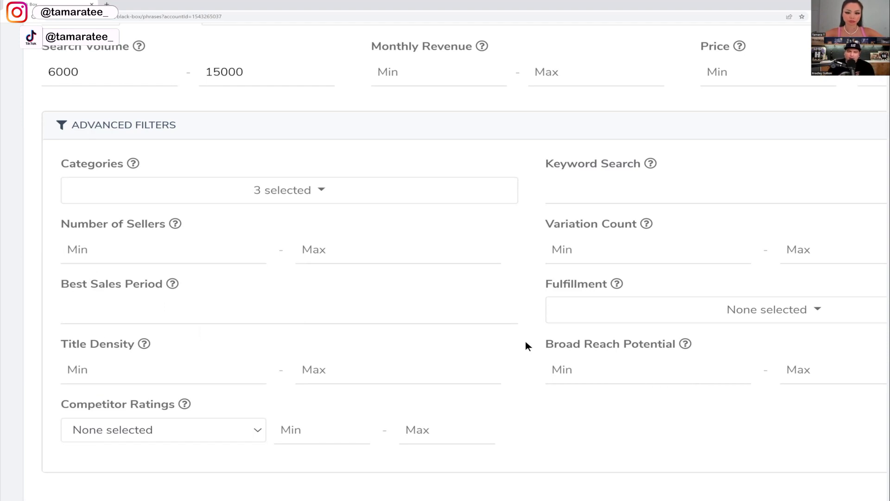
Set the Competitor Revenue filter to More than 10000, with a minimum of 1 and a maximum of 3 competitors
key("ctrl+minus")
key("ctrl+minus")
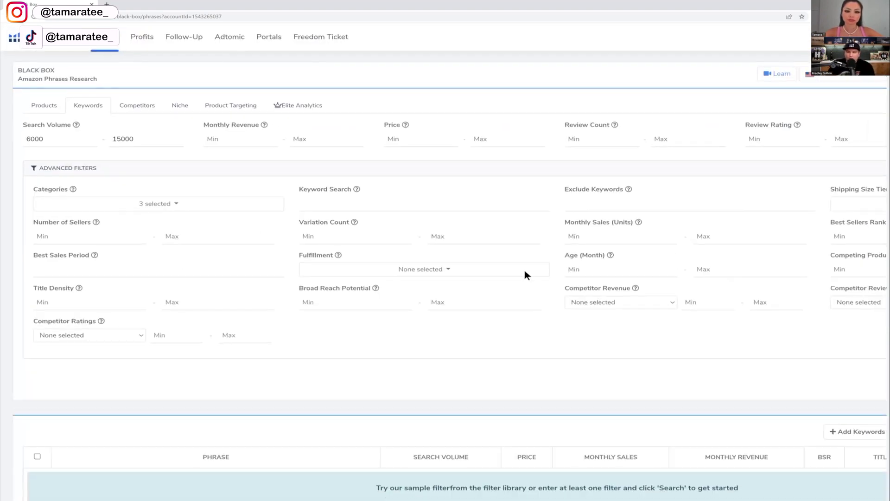
scroll(716, 339, "up", 10)
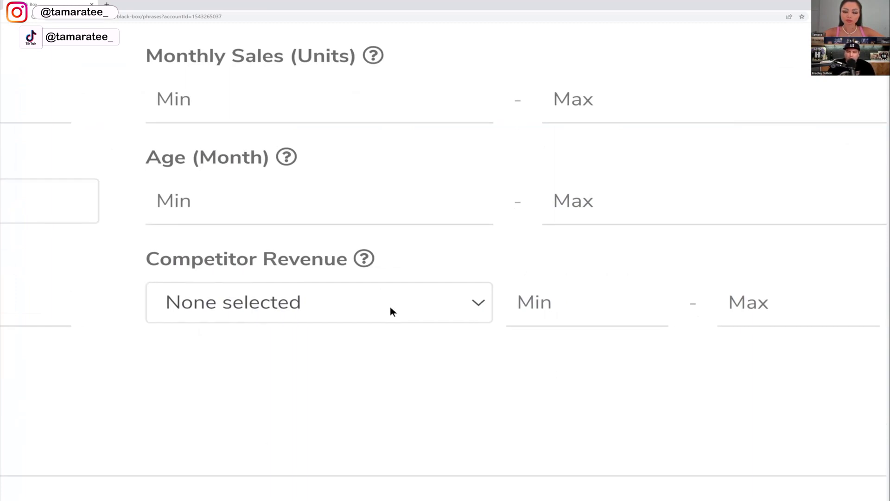
scroll(417, 304, "right", 1)
left_click(344, 319)
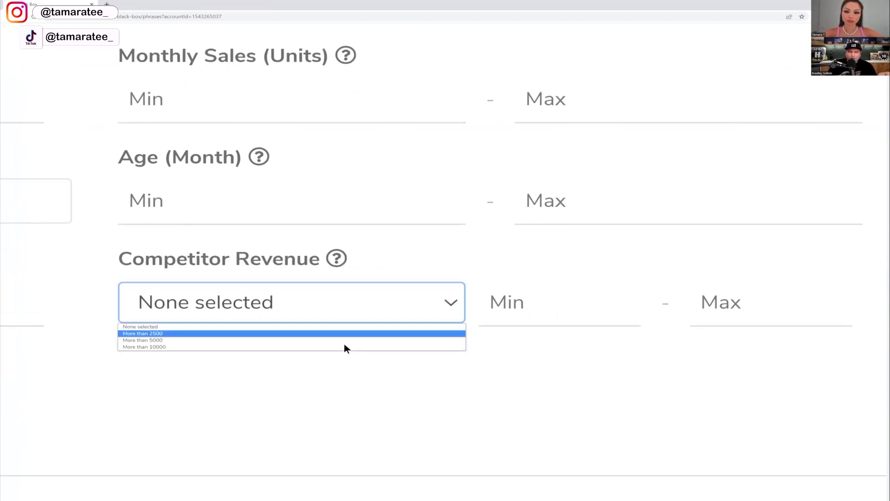
left_click(344, 347)
key("Tab")
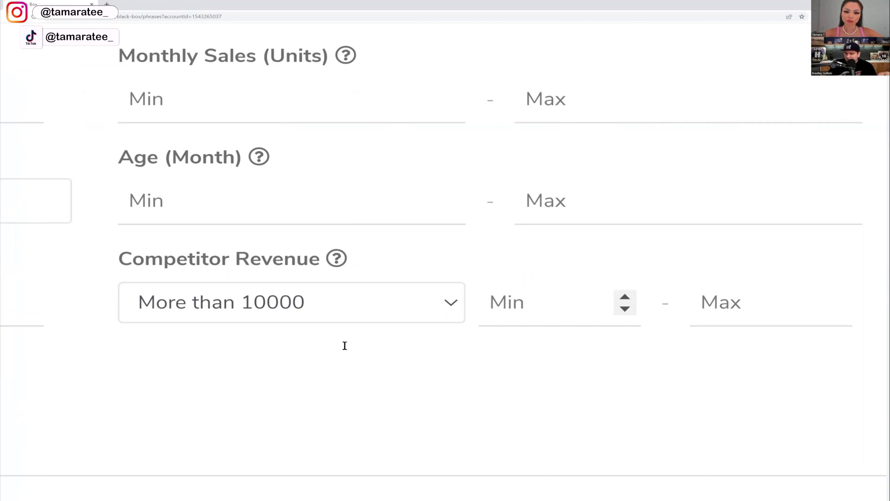
type("2")
double_click(487, 309)
type("1")
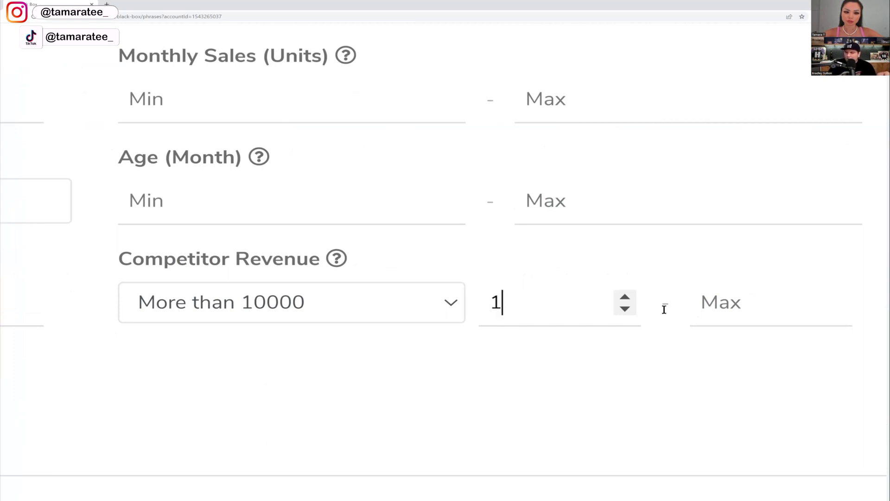
left_click(706, 301)
type("3")
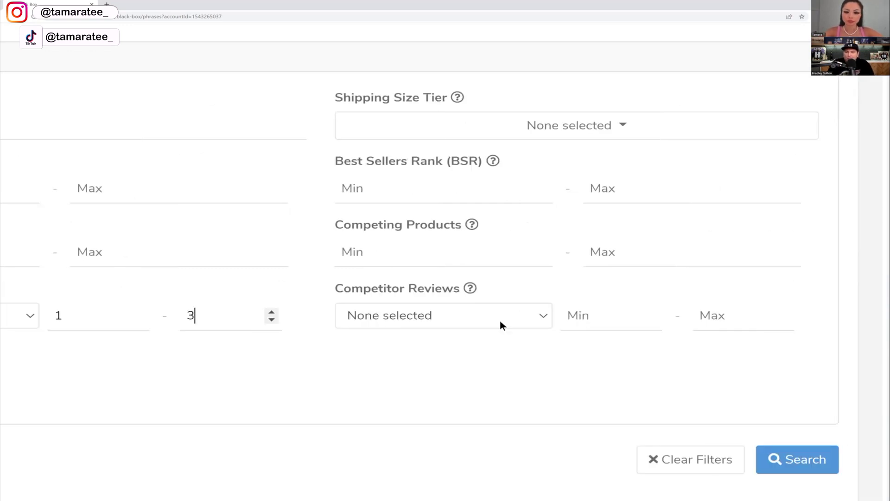
Set Competitor Reviews to Less than 150 with a minimum of 5, and set the minimum Word Count to 2
left_click(486, 351)
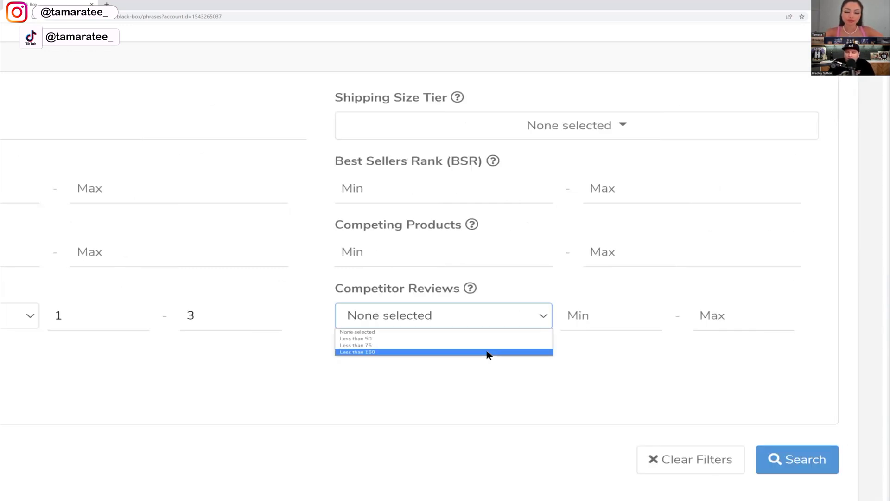
left_click(653, 284)
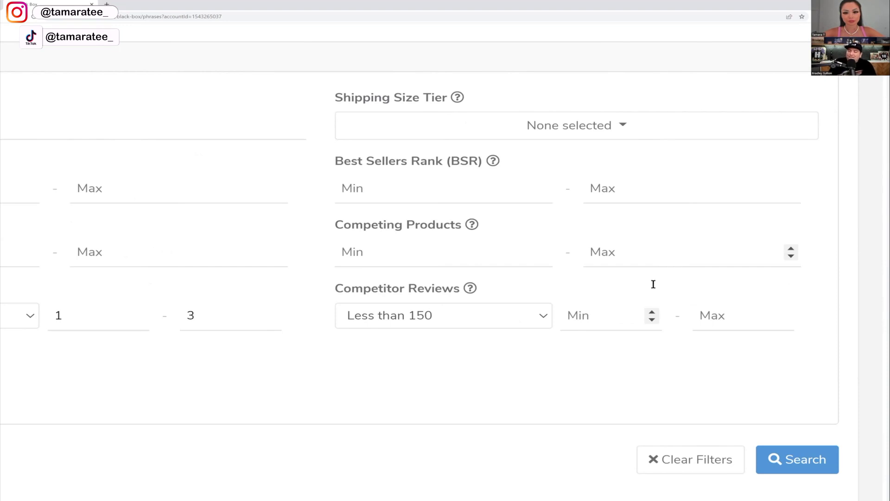
type("5")
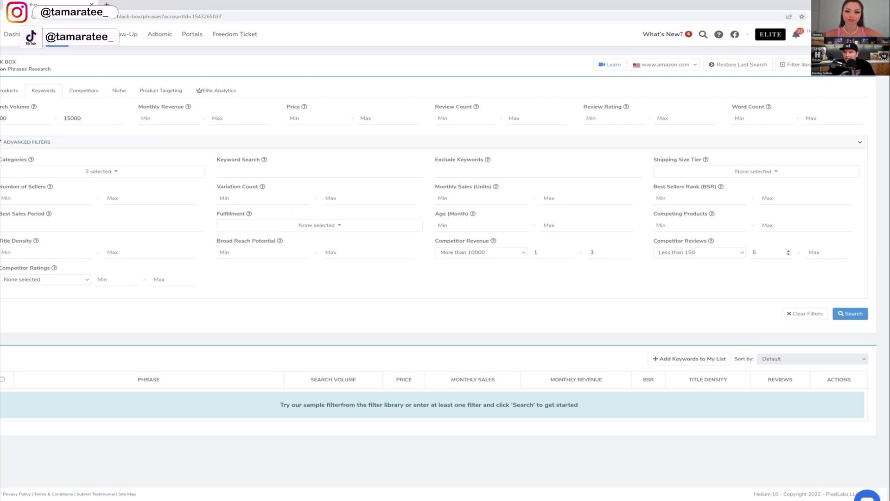
left_click(760, 118)
type("2")
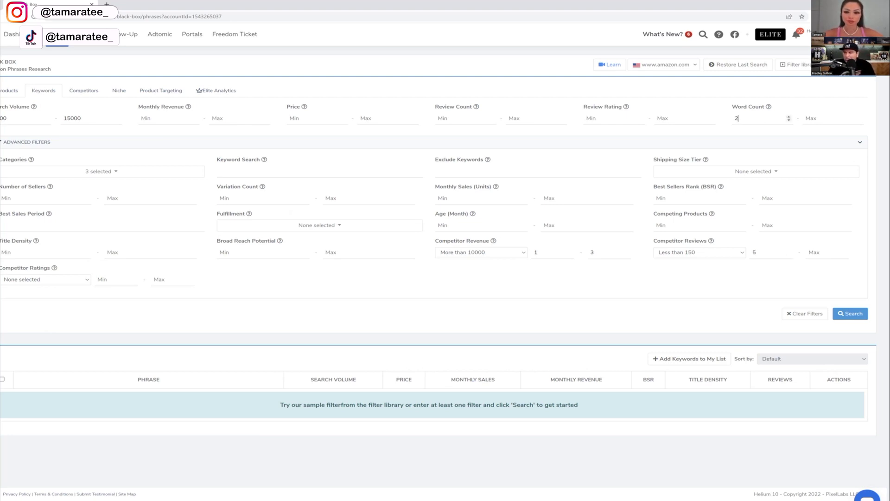
Set the maximum Title Density to 4, leaving its minimum empty
key("ctrl+plus")
key("ctrl+plus")
key("ctrl+plus")
key("ctrl+plus")
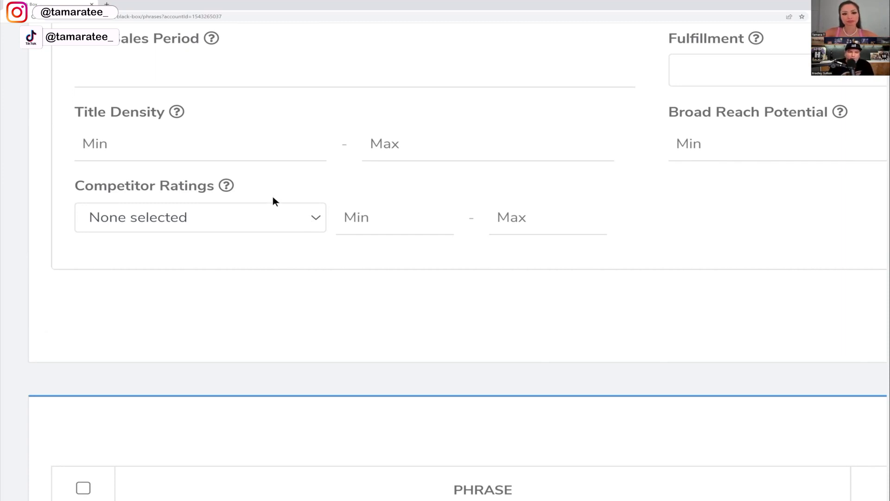
left_click(132, 145)
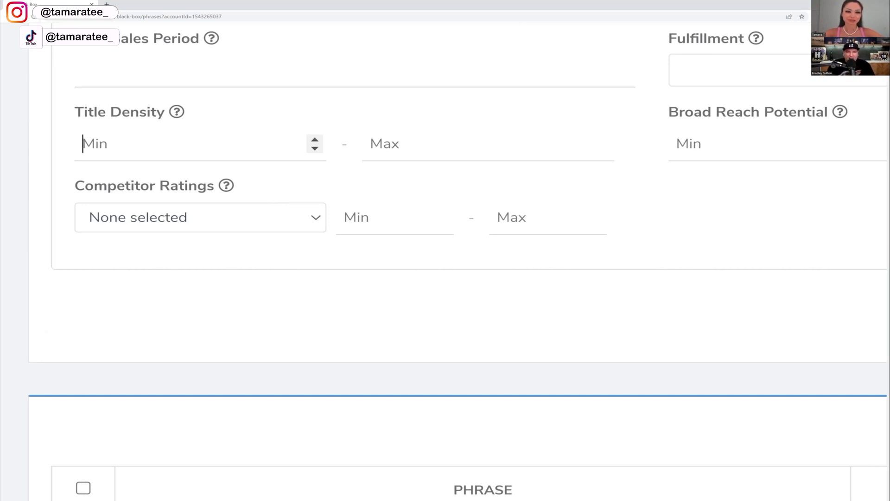
left_click(508, 130)
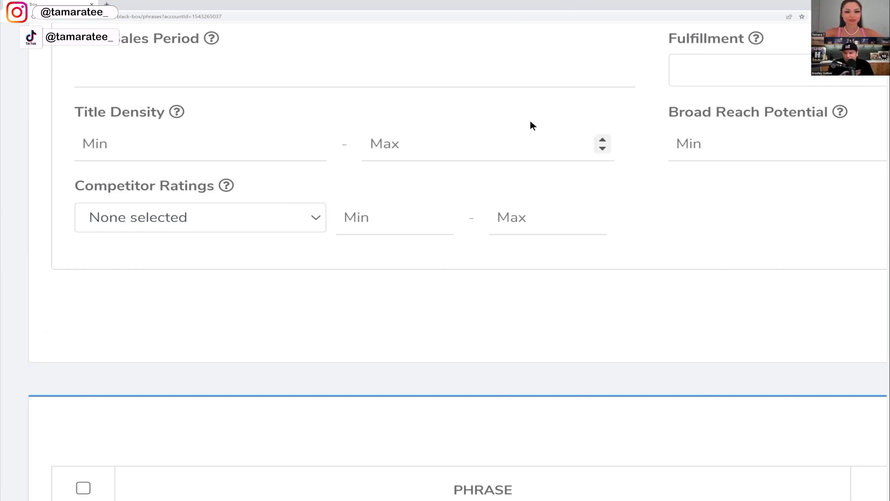
type("4")
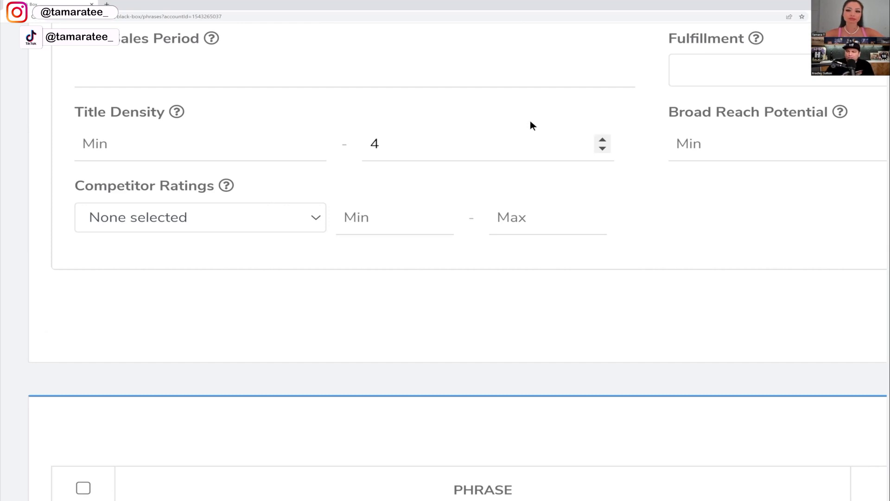
Run the keyword search with the chosen filters and look through the first resulting phrases
key("ctrl+0")
key("Return")
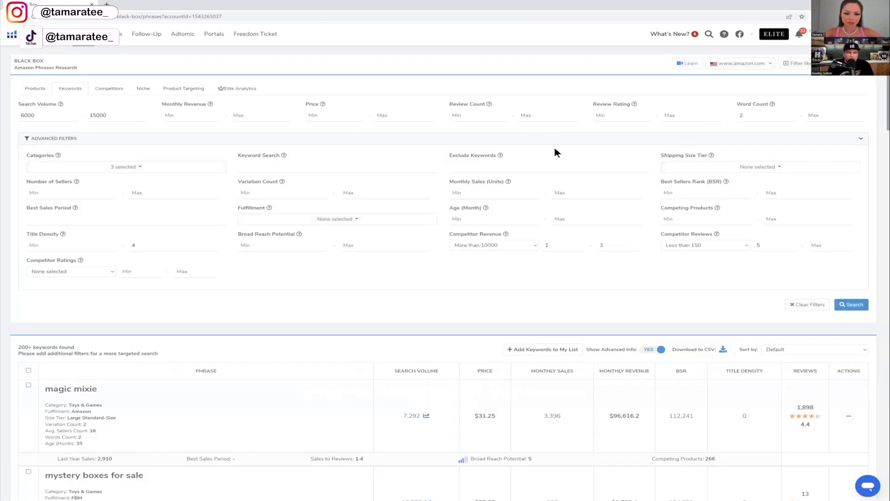
scroll(555, 149, "down", 2)
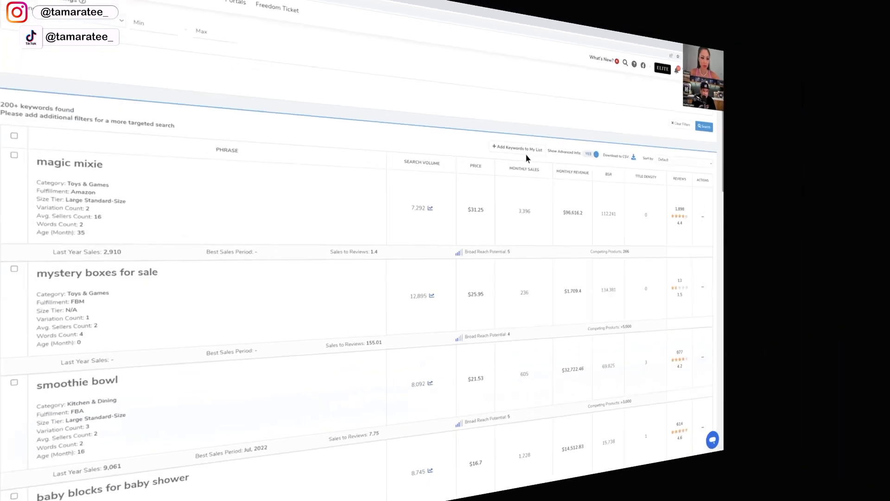